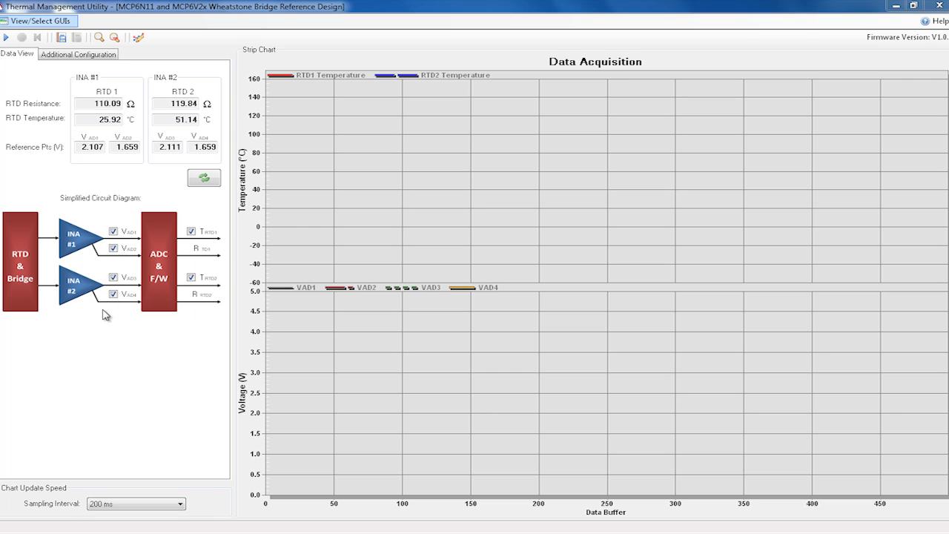
Uncheck VAD2 in the Simplified Circuit Diagram so its trace leaves the chart.
{"action": "left_click", "coordinate": [113, 248]}
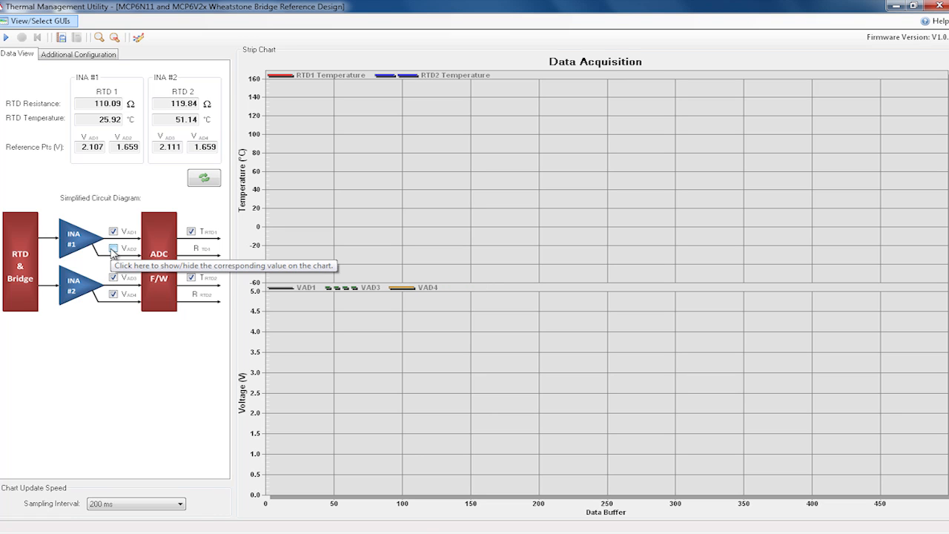
Re-enable the VAD2 trace and start live acquisition of temperatures and voltages.
{"action": "left_click", "coordinate": [113, 248]}
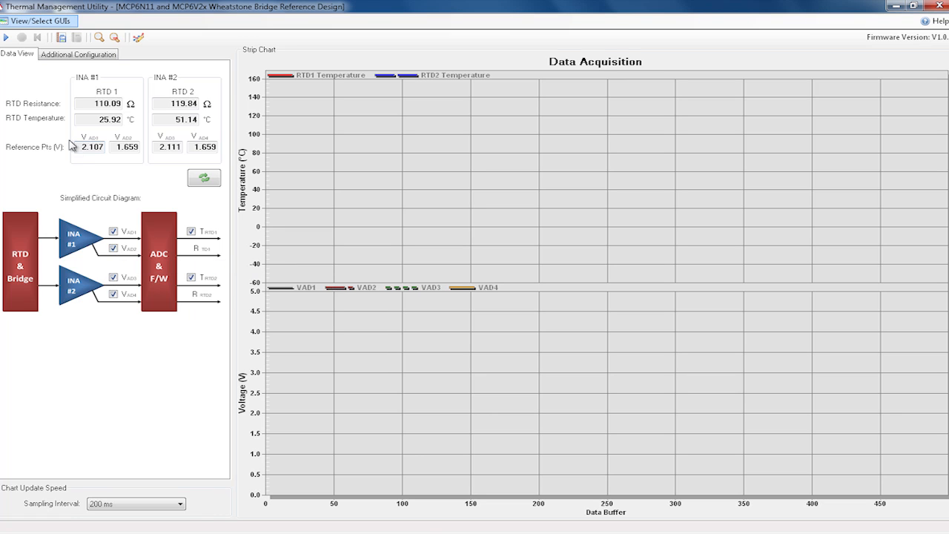
{"action": "left_click", "coordinate": [6, 39]}
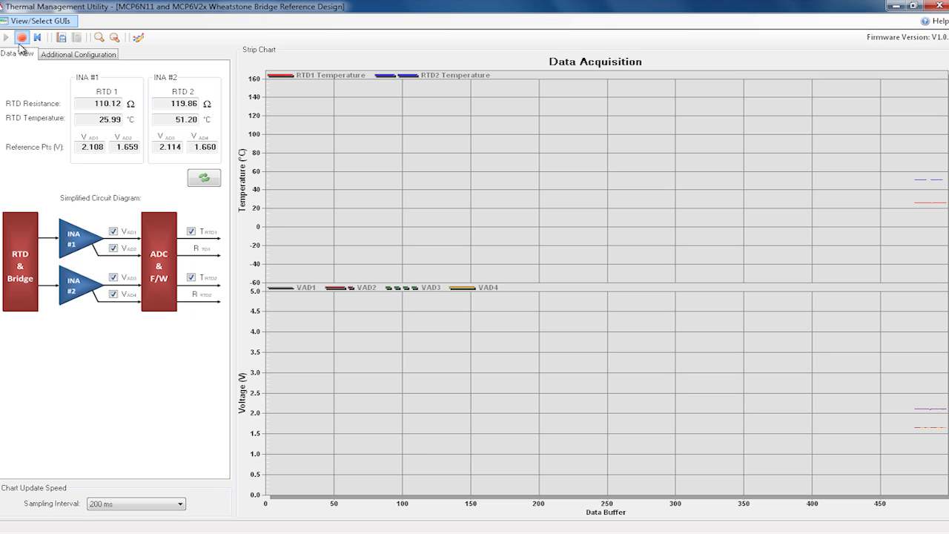
Show the MCP6N11 calibration under Additional Configuration, leaving Number of Averages at OFF.
{"action": "left_click", "coordinate": [75, 54]}
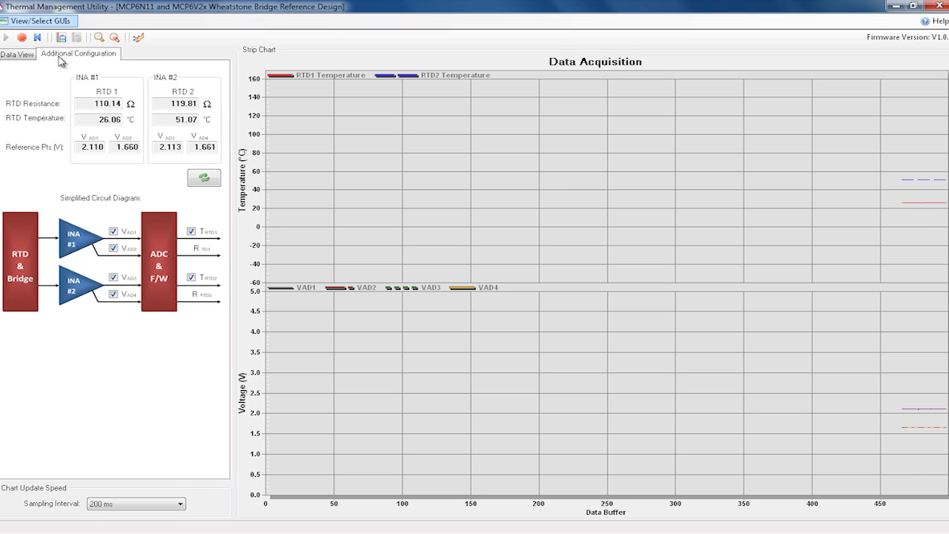
{"action": "left_click", "coordinate": [61, 57]}
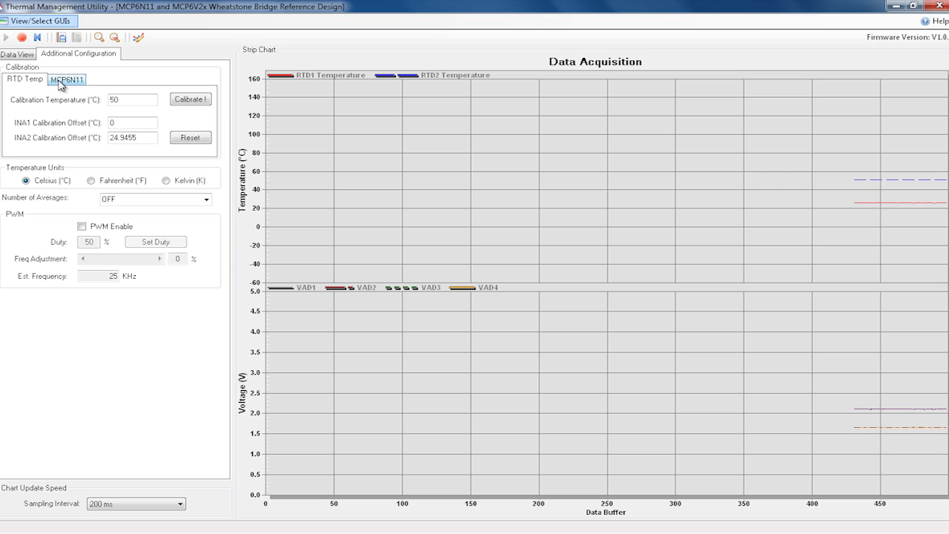
{"action": "left_click", "coordinate": [60, 81]}
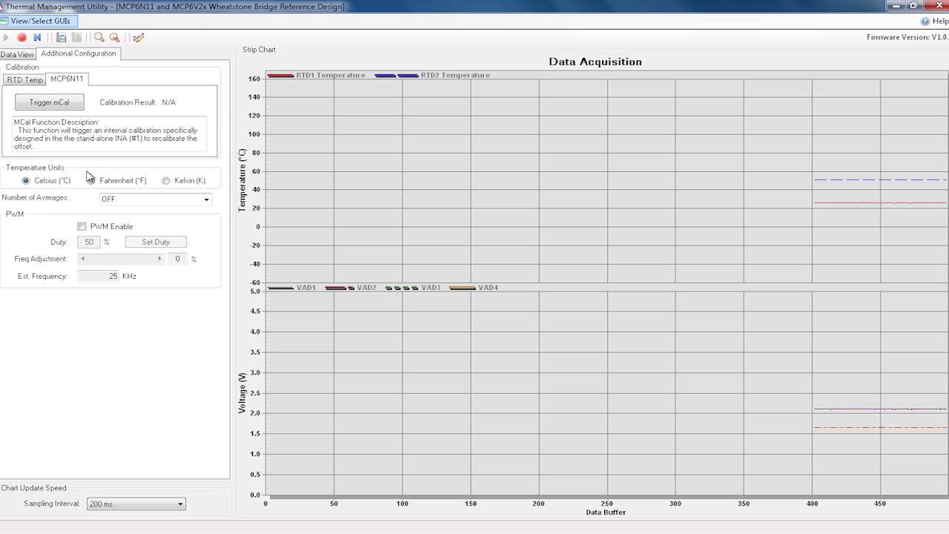
{"action": "left_click", "coordinate": [207, 200]}
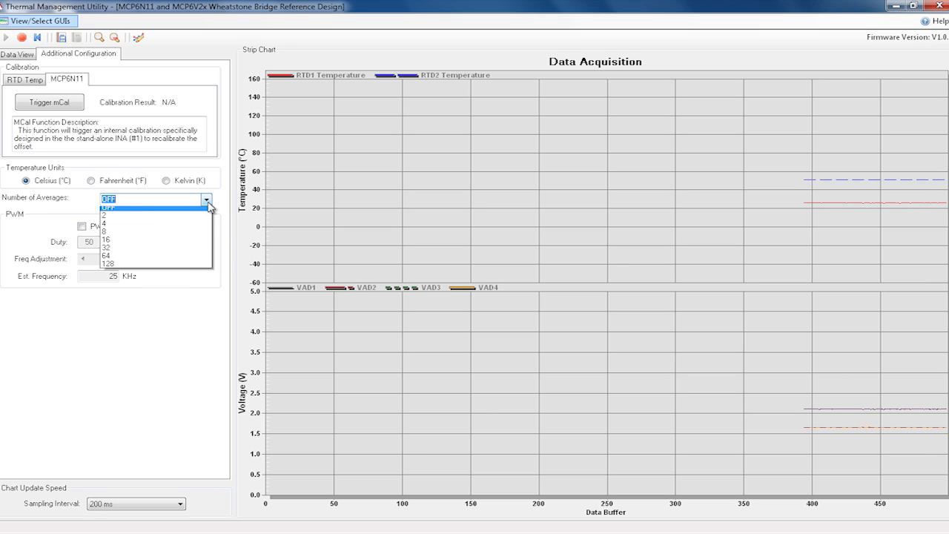
{"action": "left_click", "coordinate": [209, 205]}
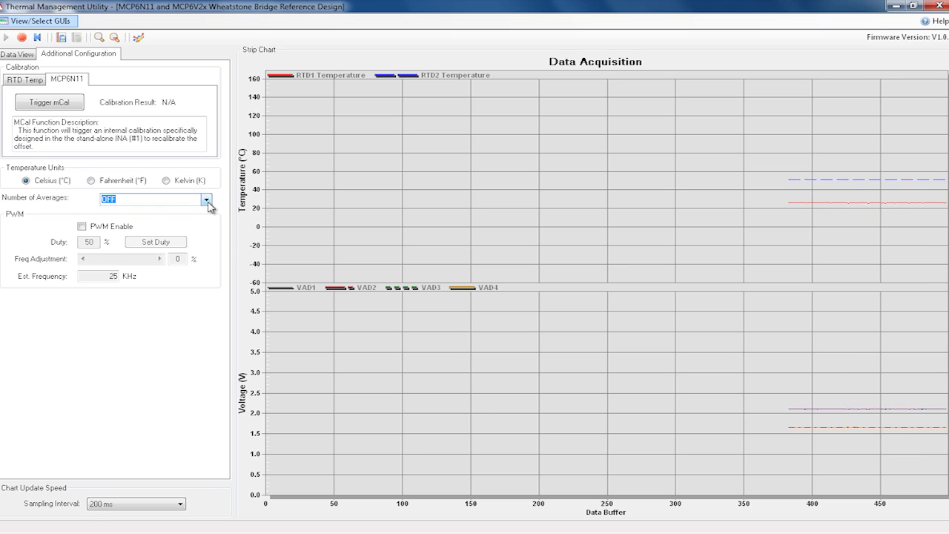